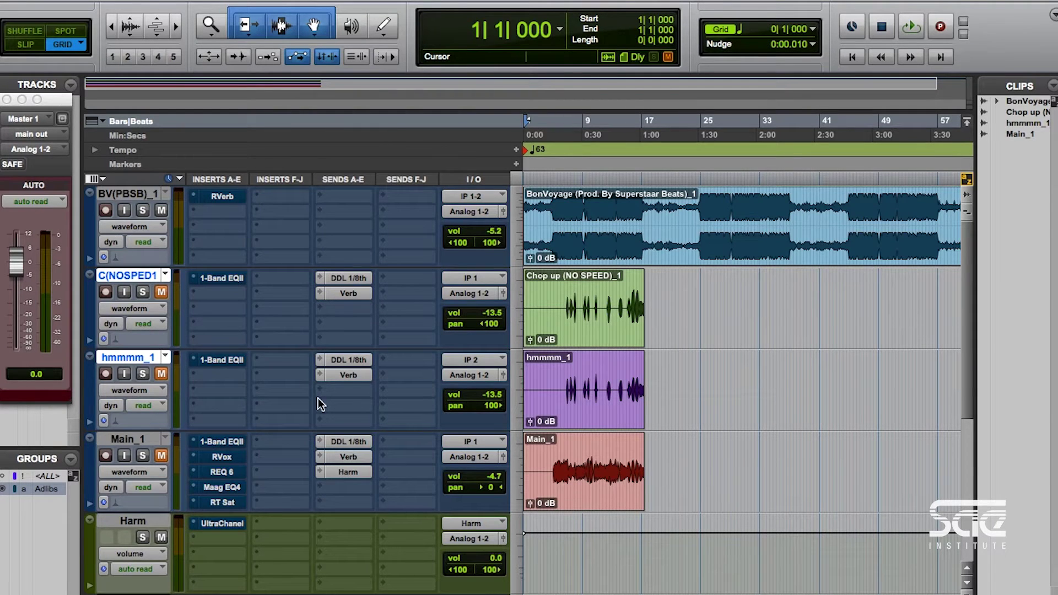
key(t)
key(t)
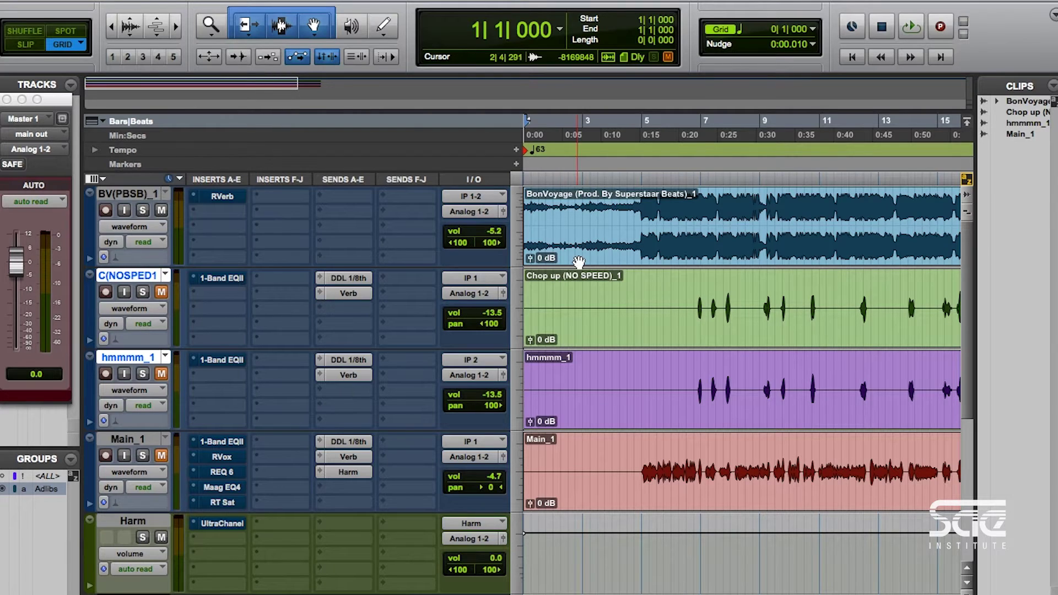
click(556, 217)
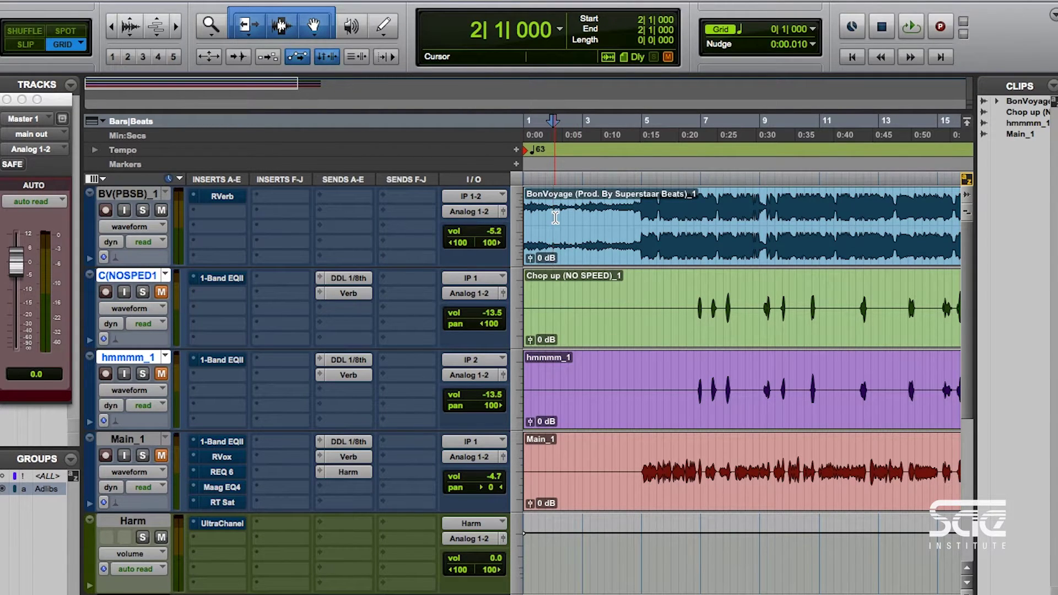
key(r)
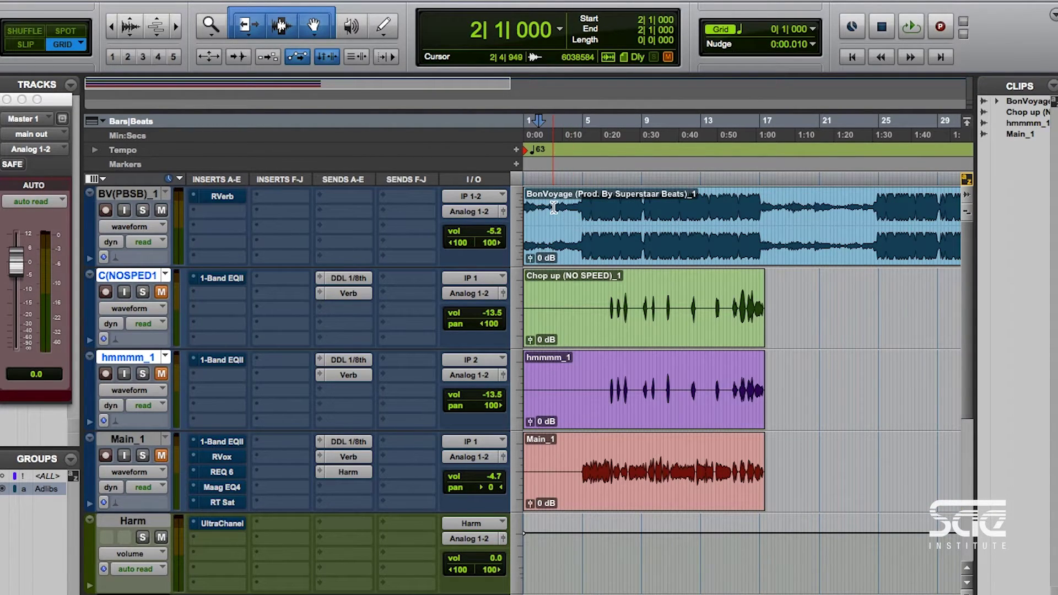
click(572, 214)
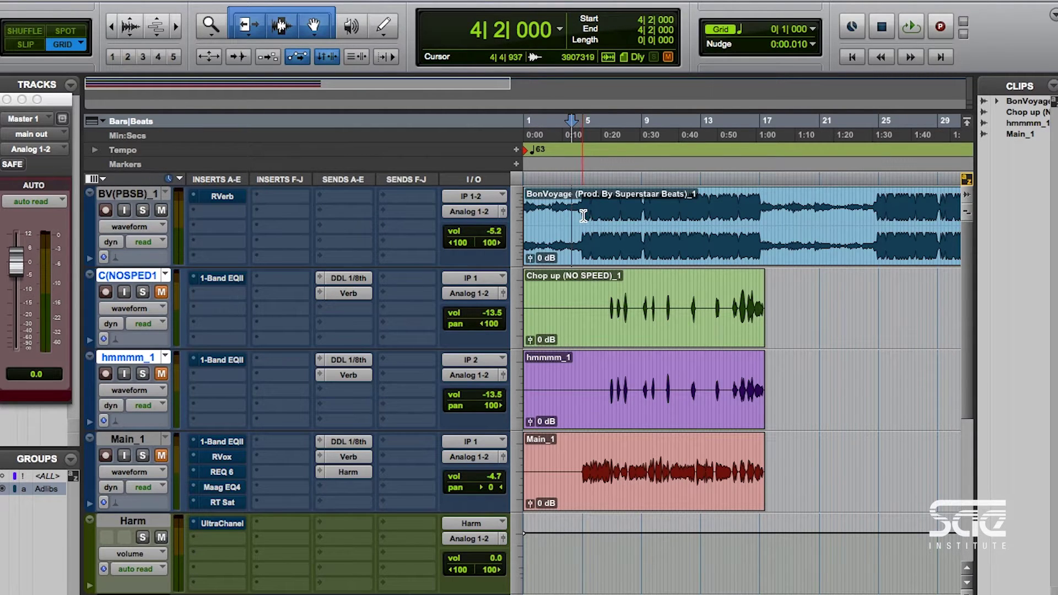
key(t)
key(t)
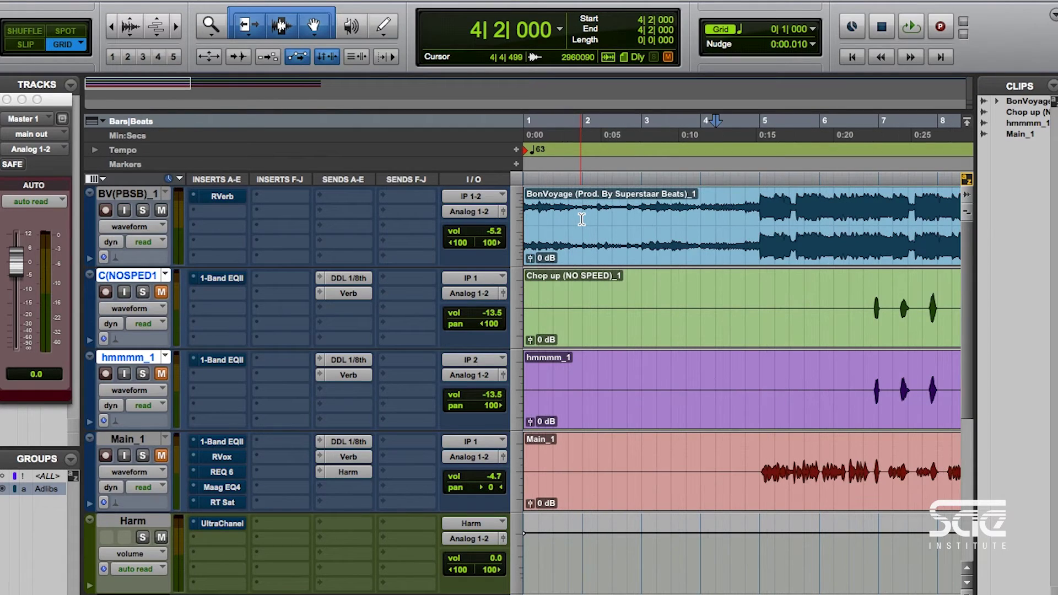
key(r)
key(r)
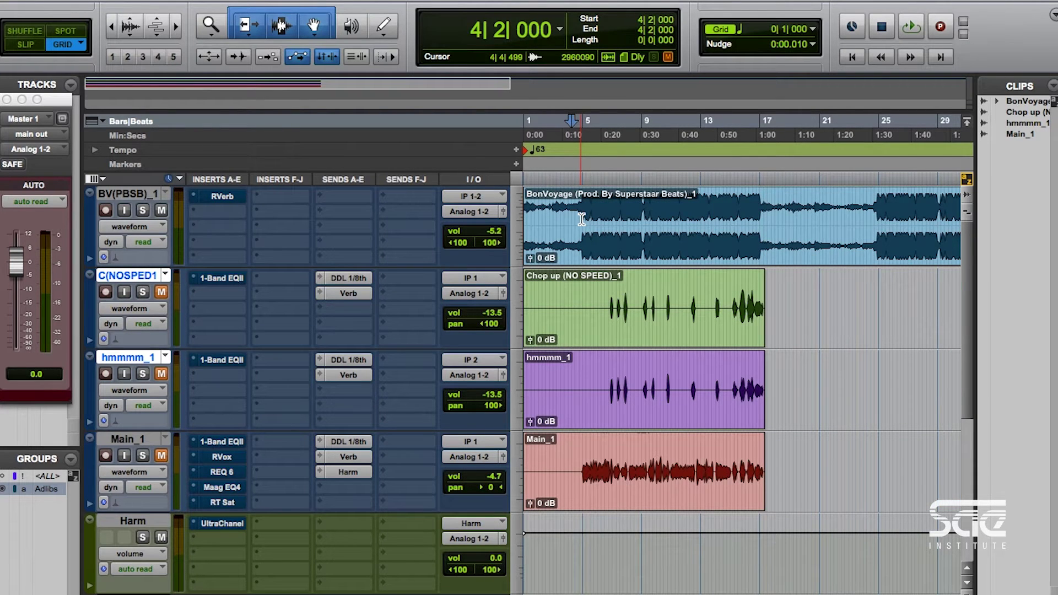
click(581, 219)
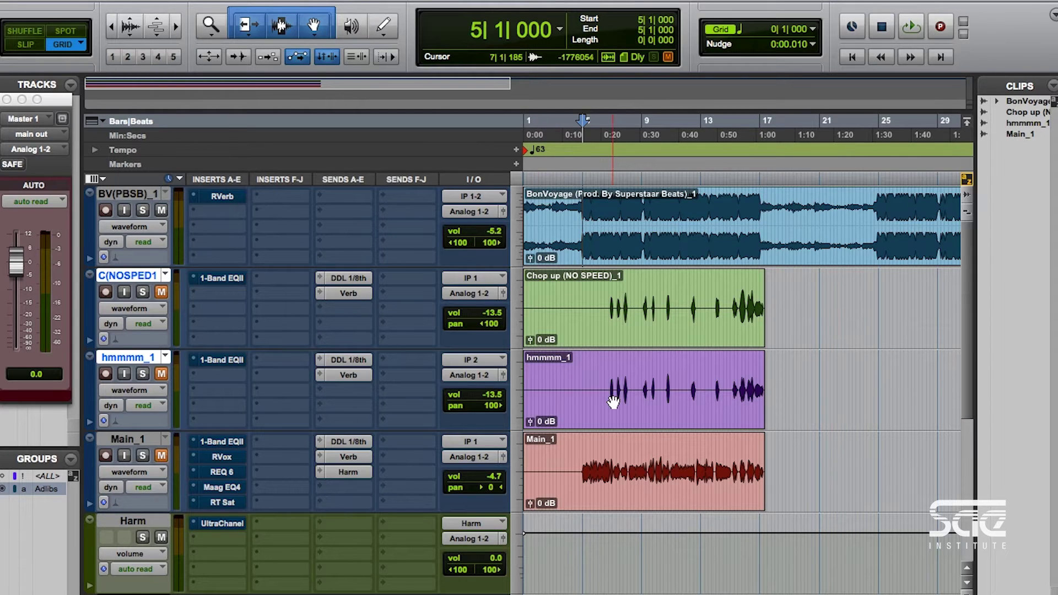
Step: Play the full mix from bar 3 beat 4 through the vocal section, and stop playback
click(562, 207)
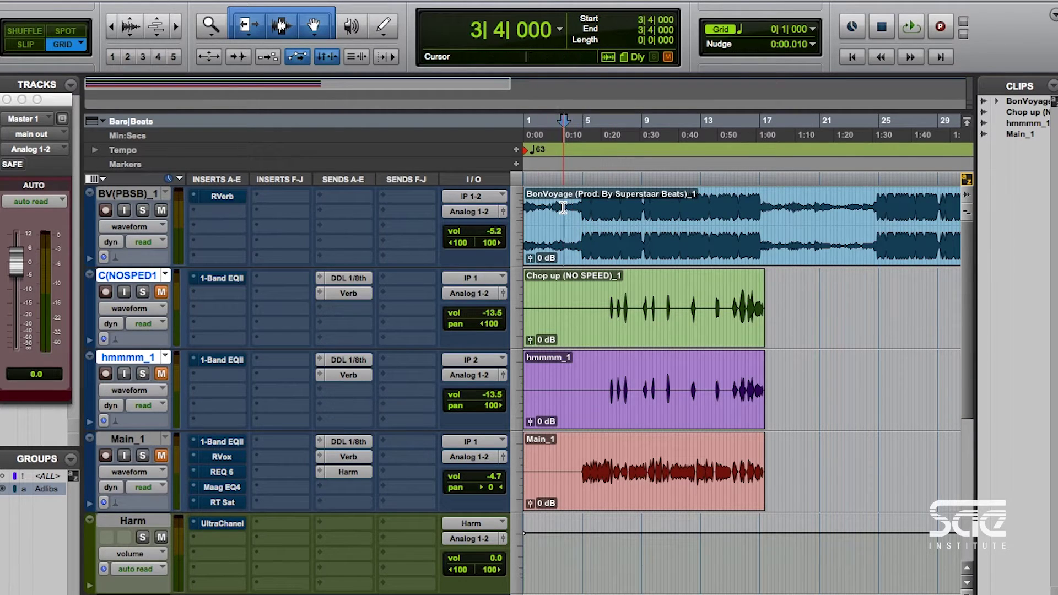
key(space)
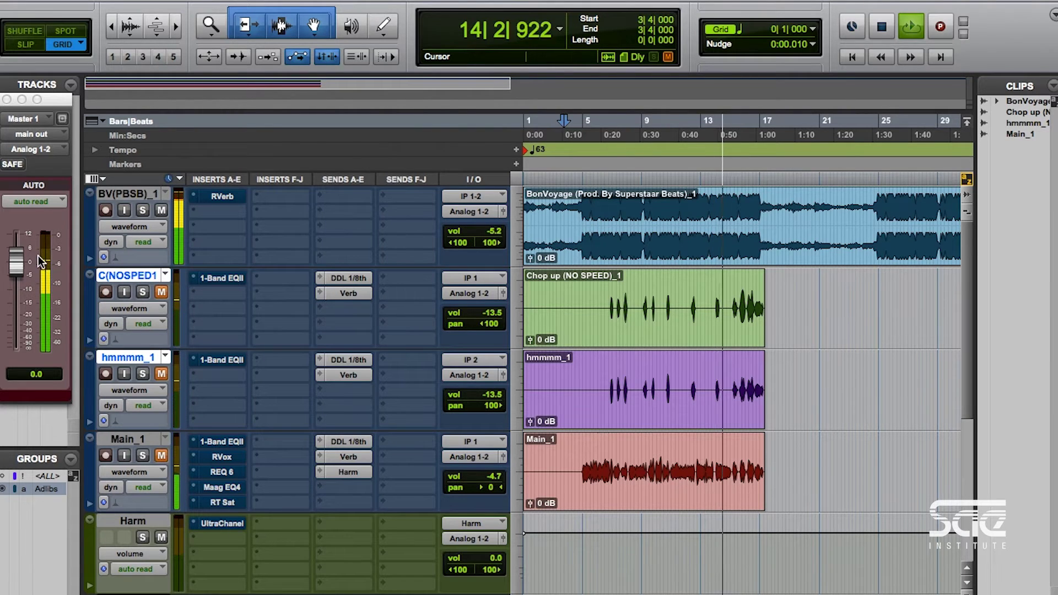
key(space)
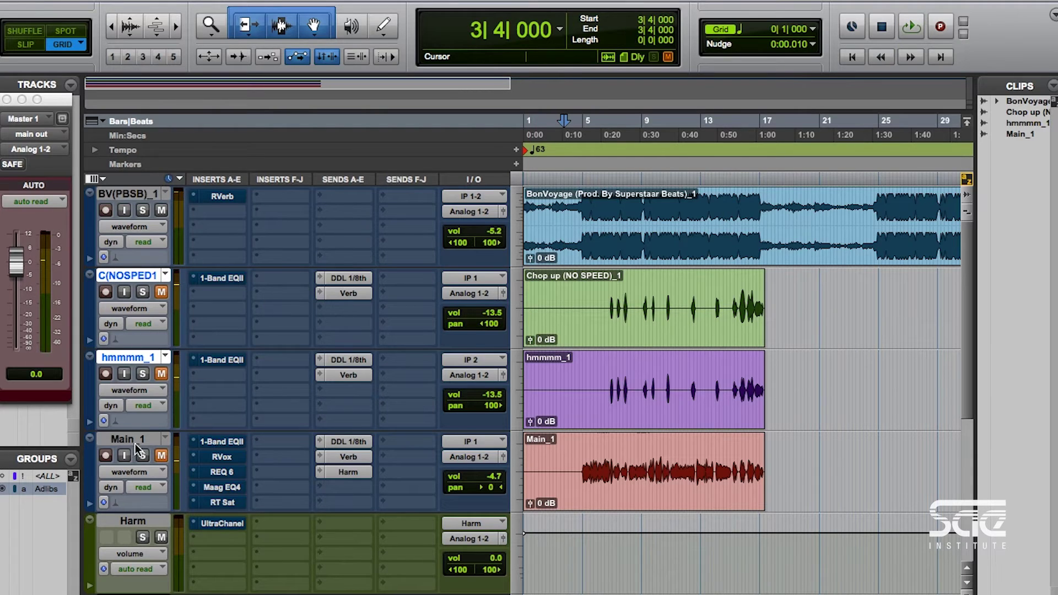
Step: Solo the Main_1 vocal track and audition it from bar 5
click(584, 472)
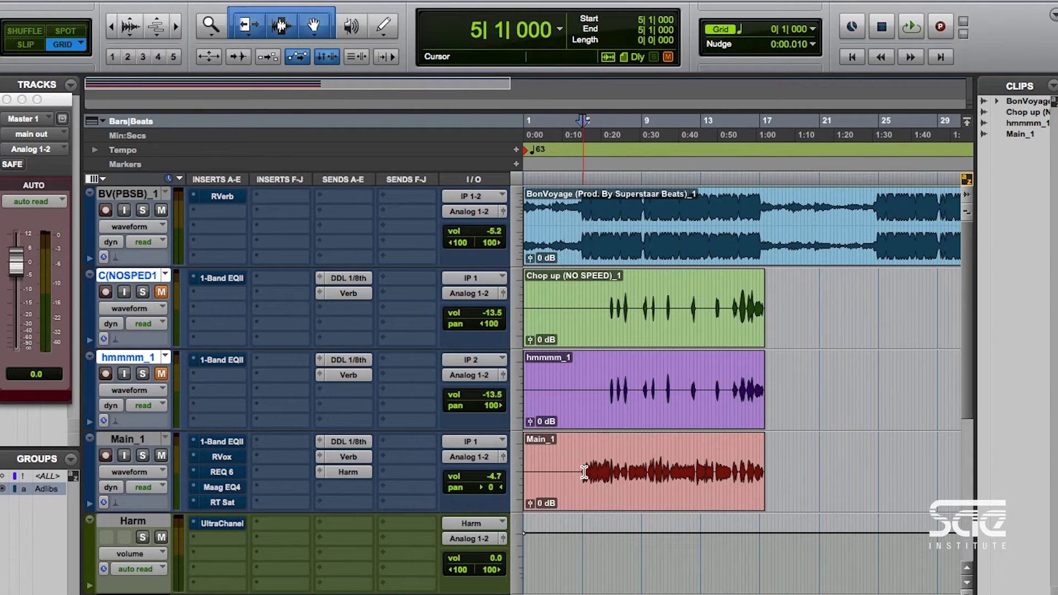
click(143, 455)
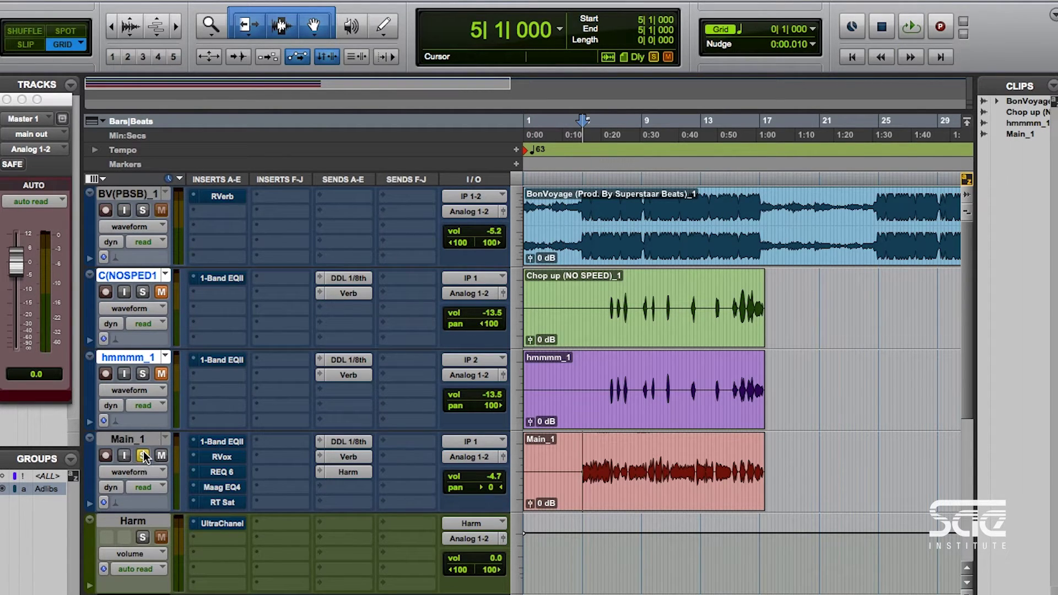
key(space)
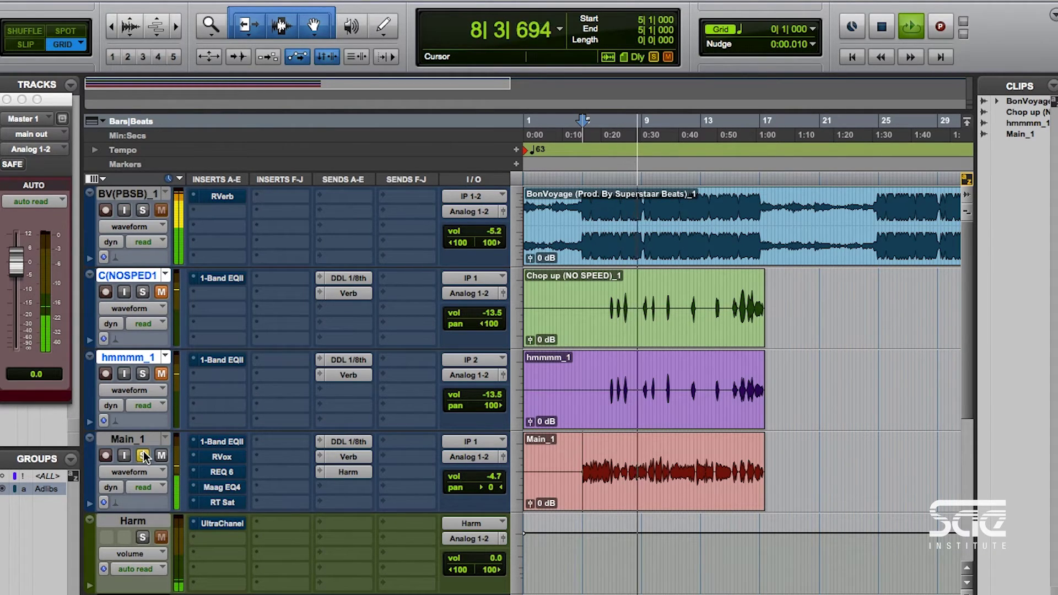
key(space)
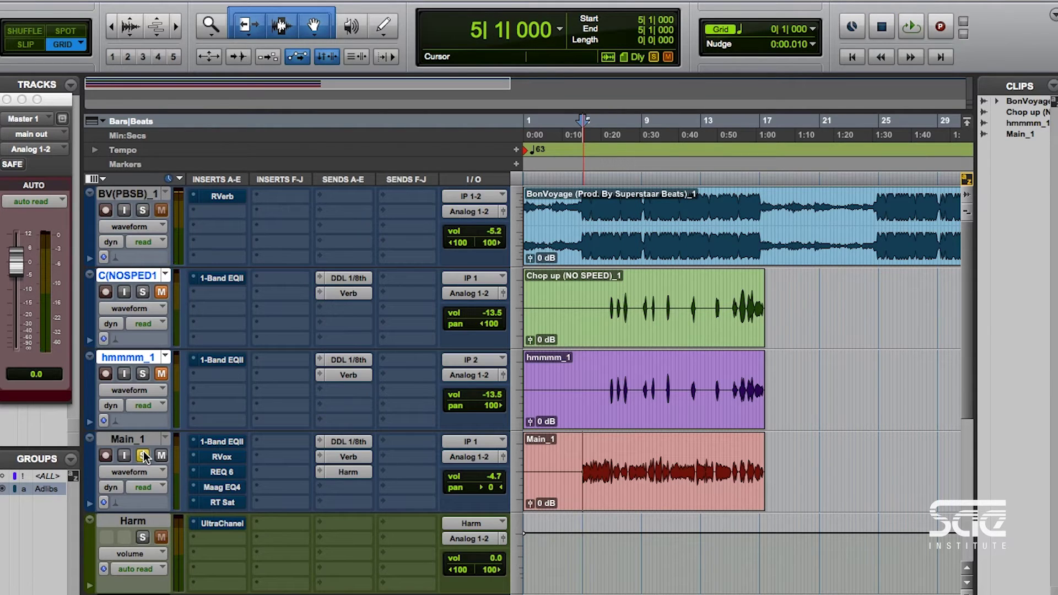
click(144, 456)
Step: Mute the DDL 1/8th, Verb and Harm sends on the Main_1 track
key(super+bracketright)
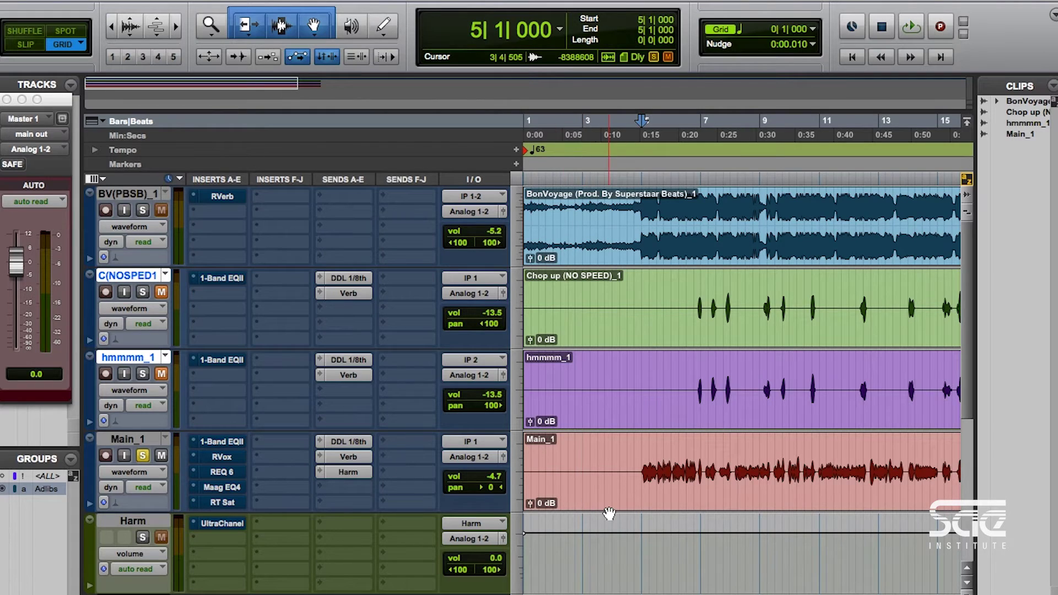
key(super+bracketleft)
key(super+bracketleft)
key(super+bracketright)
key(super+bracketright)
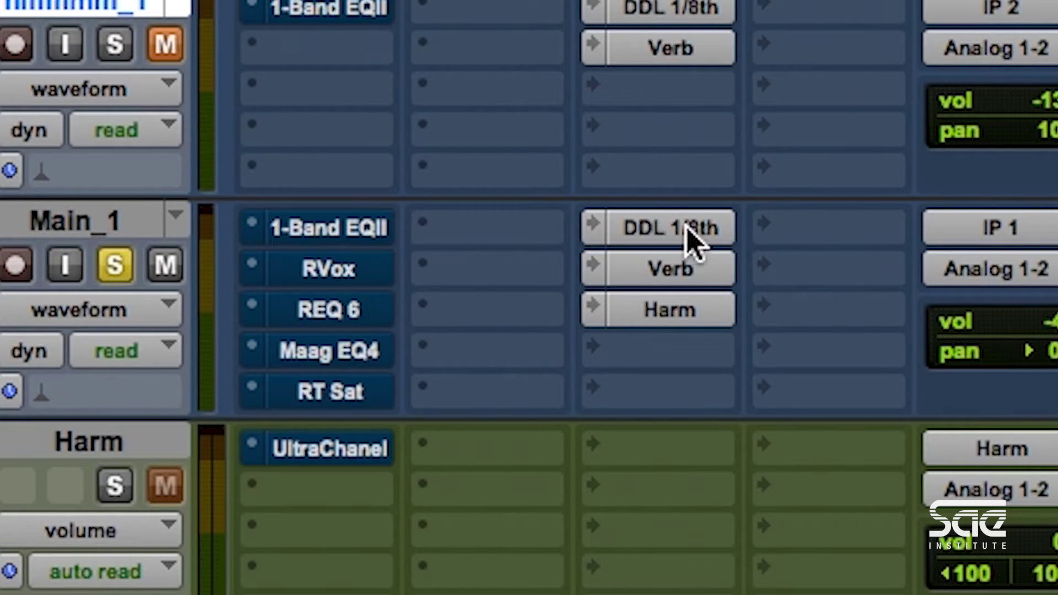
drag(686, 227, 688, 328)
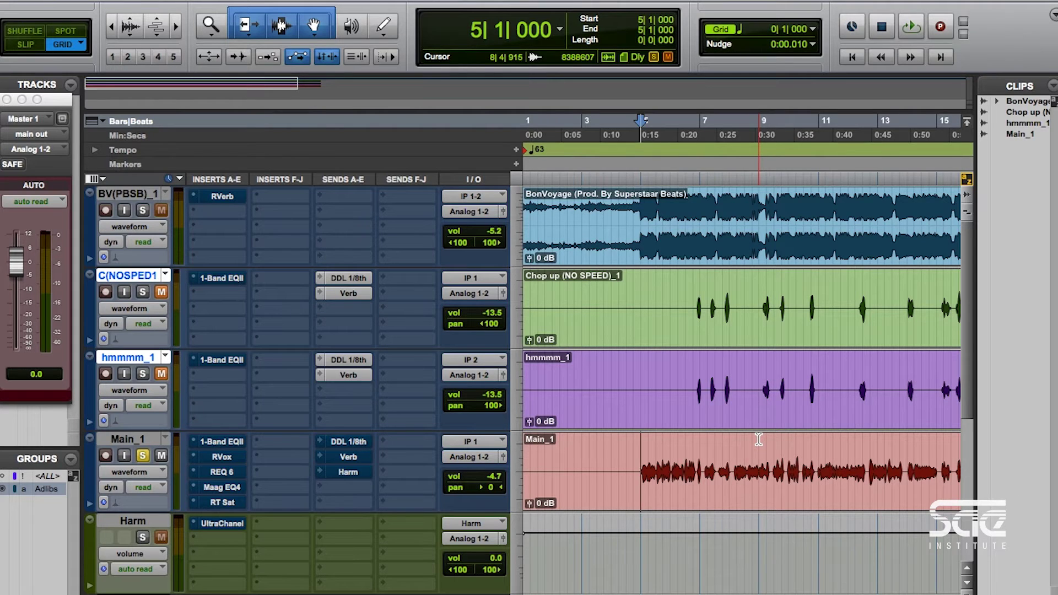
Step: Open the 1-Band EQ II on Main_1, unsolo the track and take the EQ out of bypass
click(199, 447)
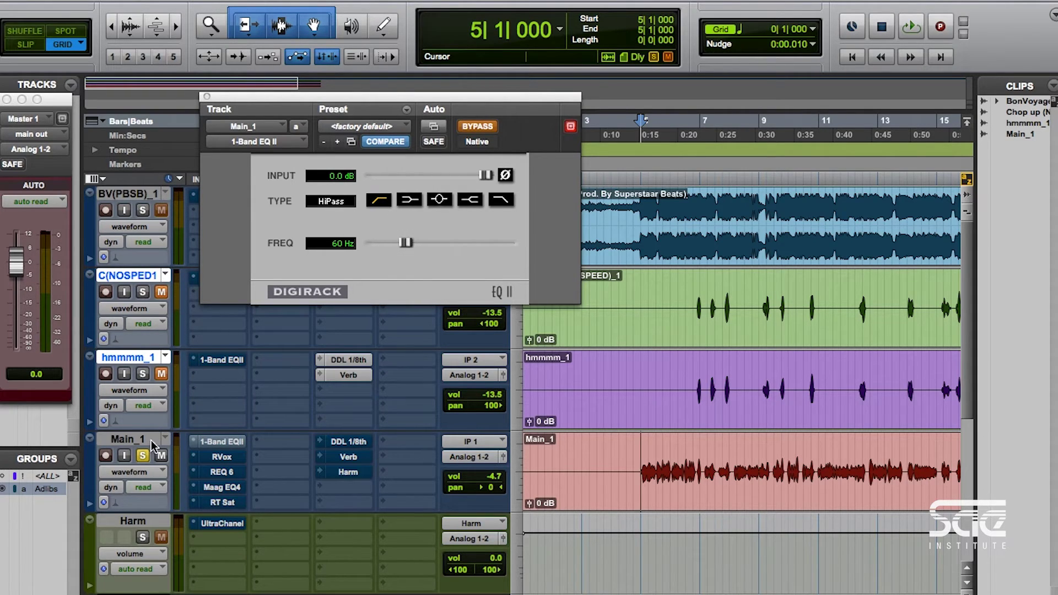
click(142, 456)
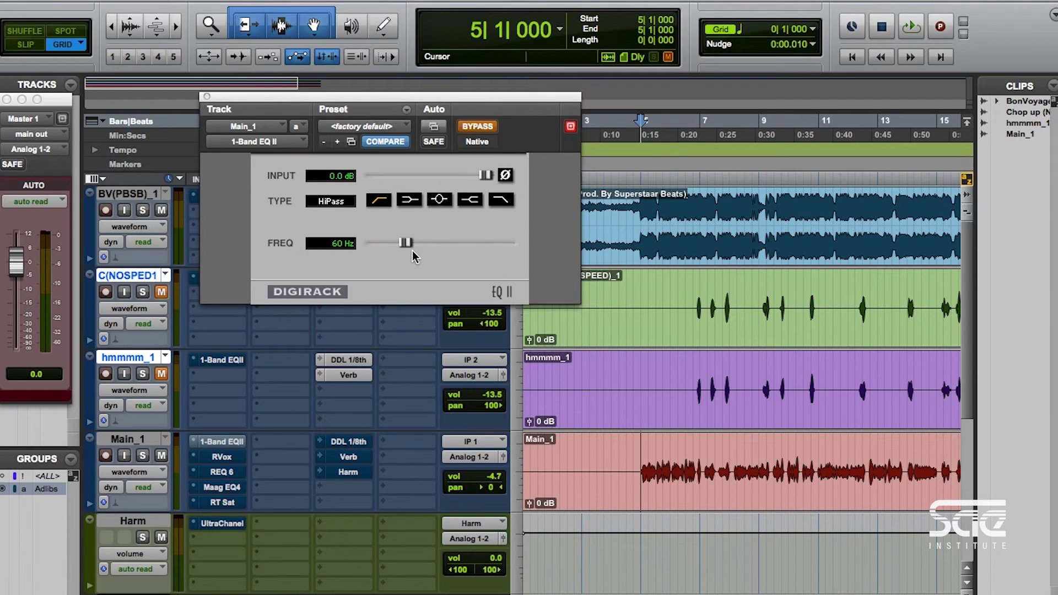
click(469, 125)
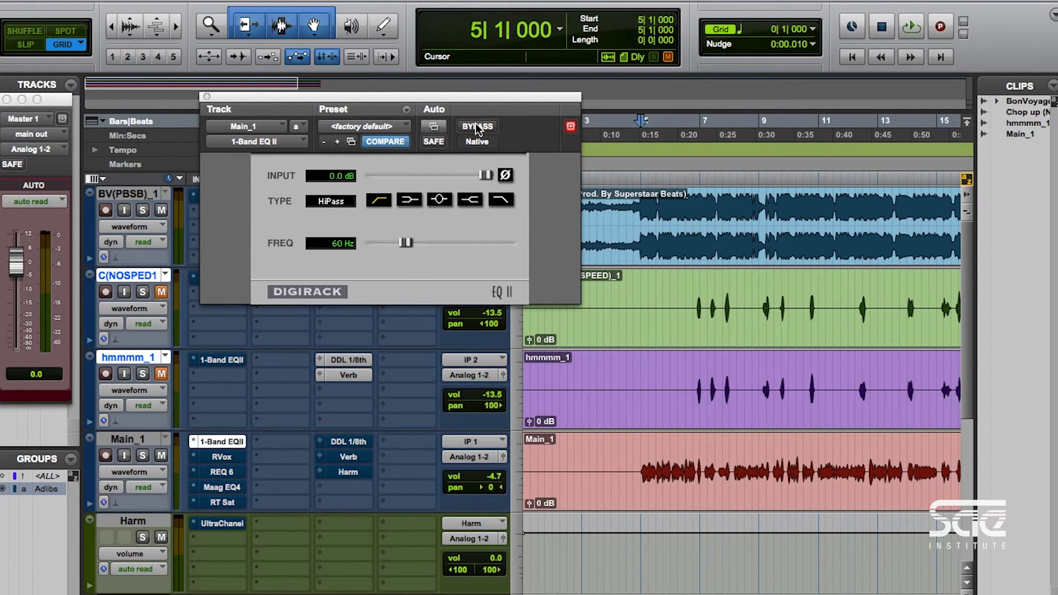
Step: Set the high-pass filter frequency to 85 Hz while auditioning Main_1 with solo switched on, and close the EQ
drag(406, 243, 410, 245)
key(space)
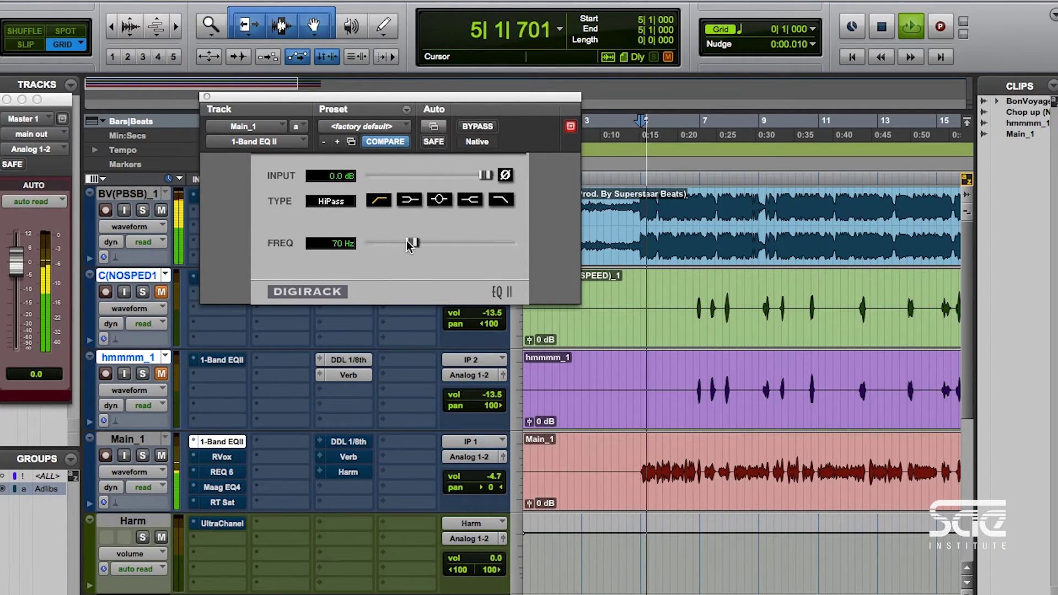
click(145, 456)
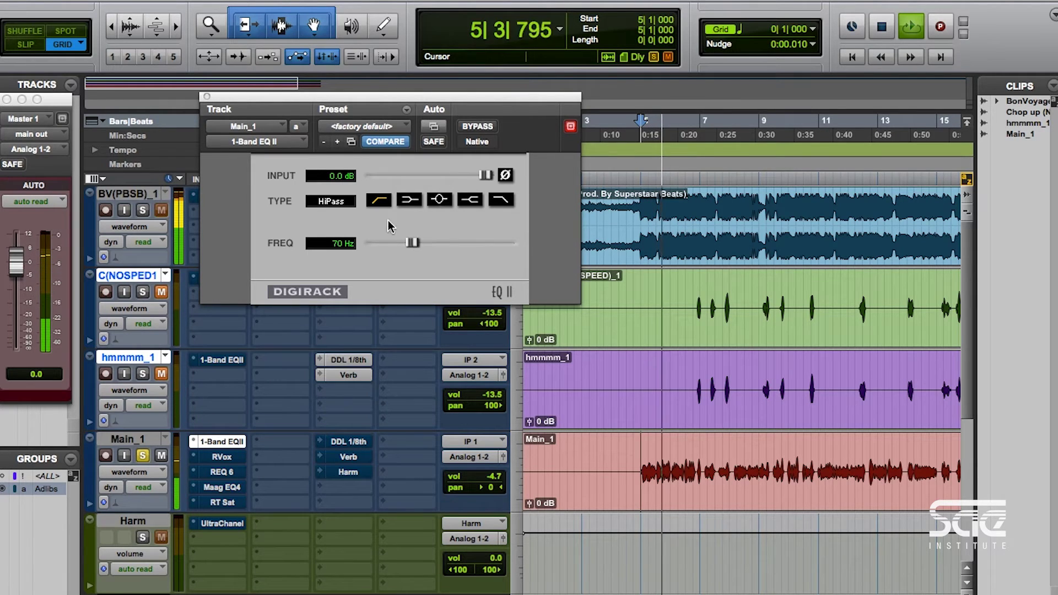
drag(412, 243, 419, 251)
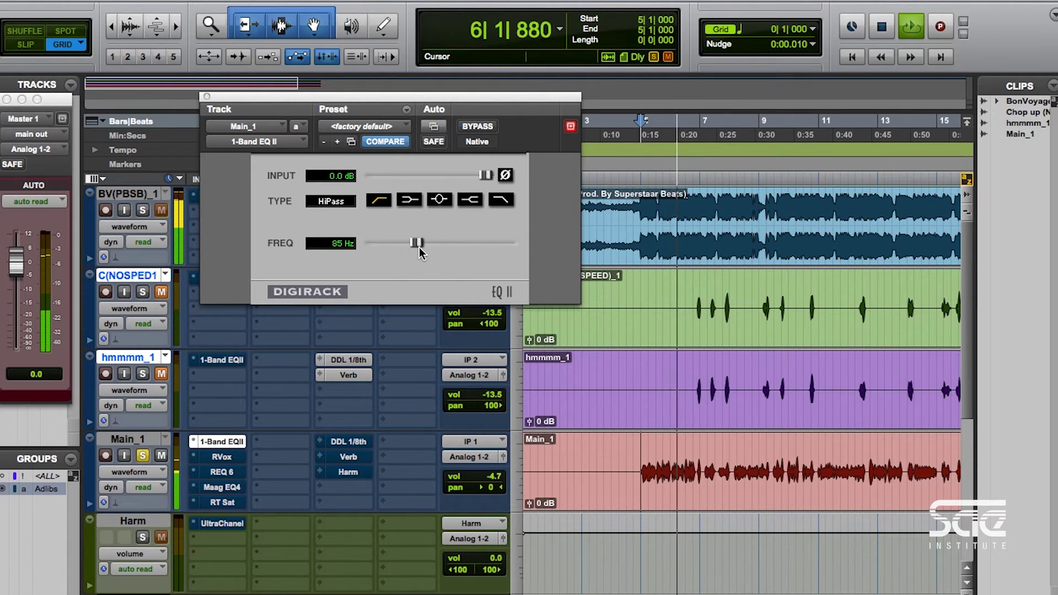
key(space)
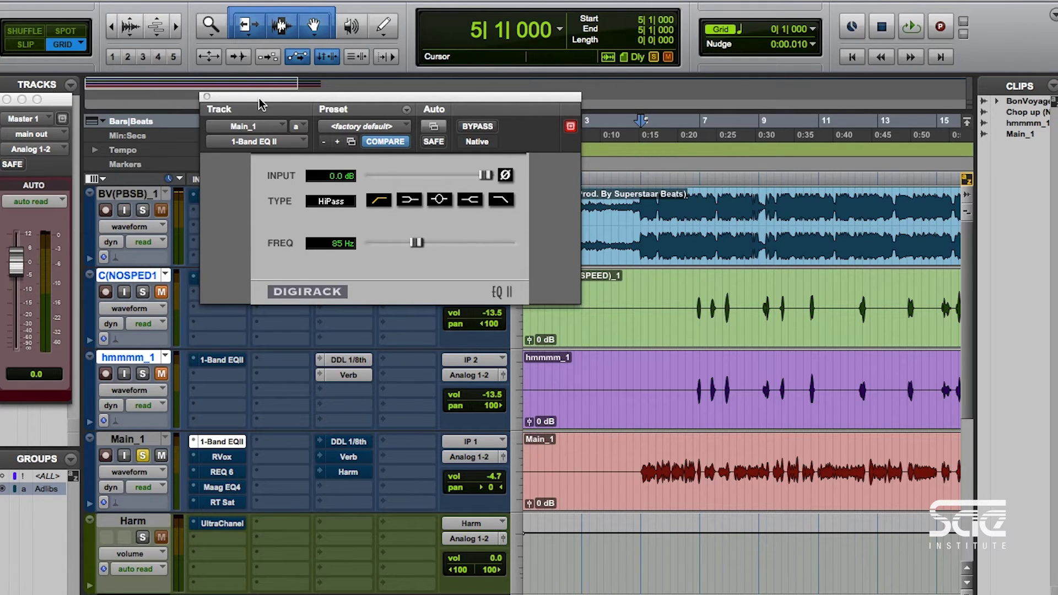
click(208, 97)
Step: Activate the bypassed RVox compressor on Main_1 and audition the soloed vocal through it
click(221, 457)
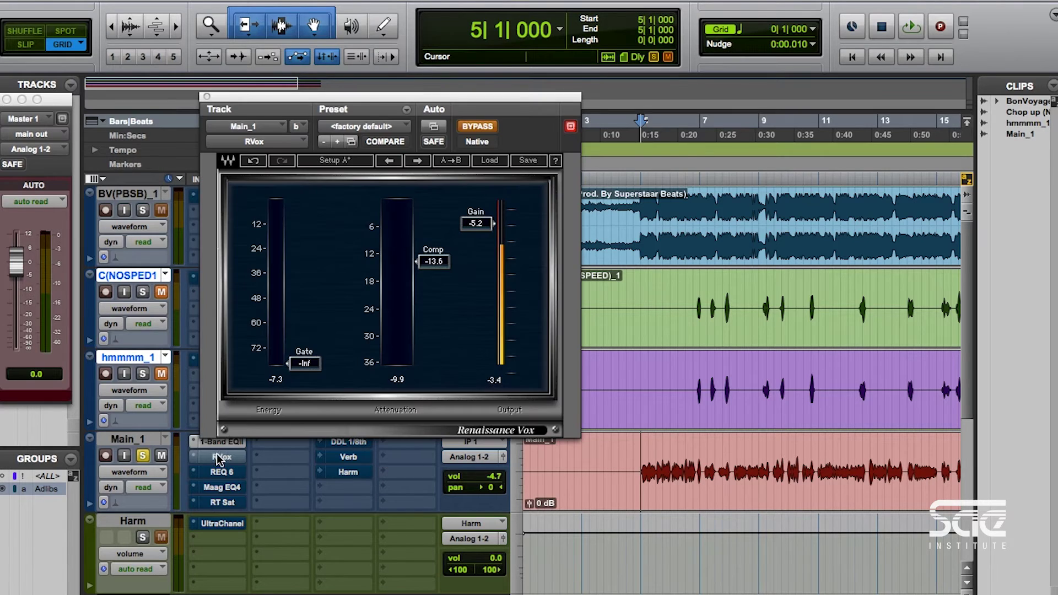
click(482, 128)
drag(495, 100, 429, 32)
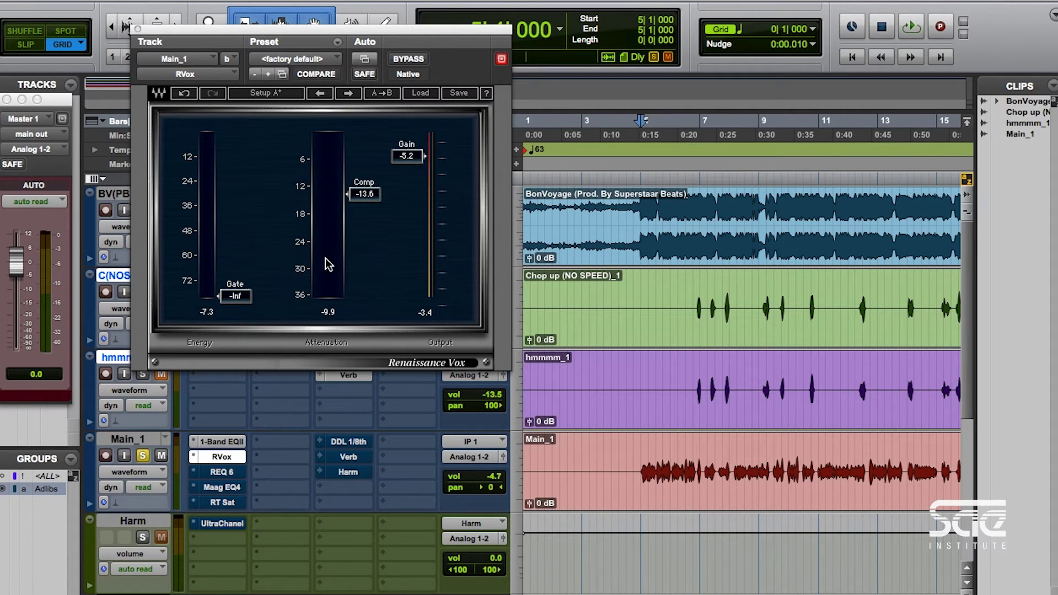
key(space)
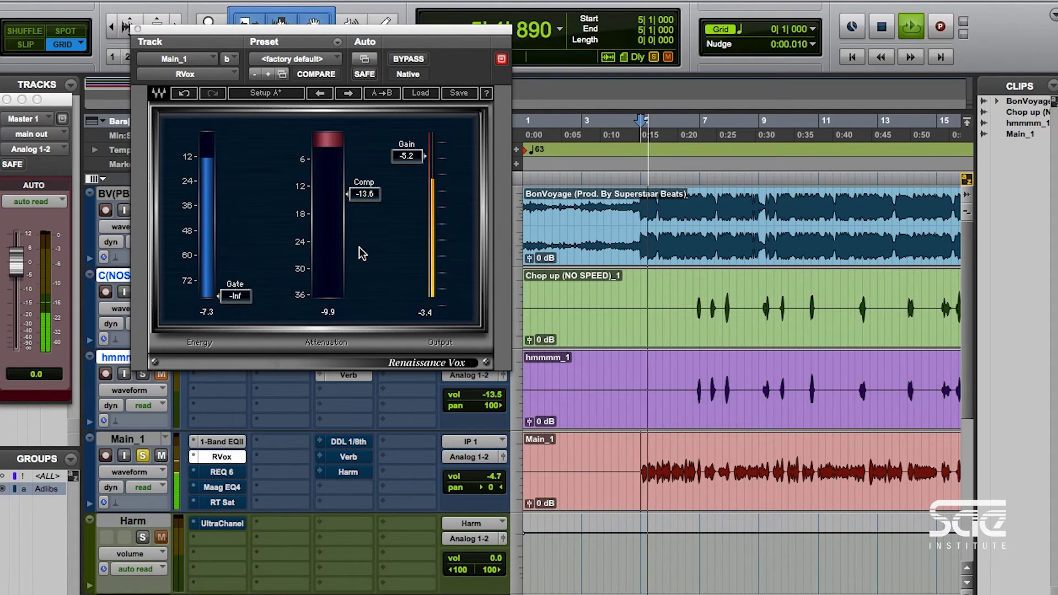
key(space)
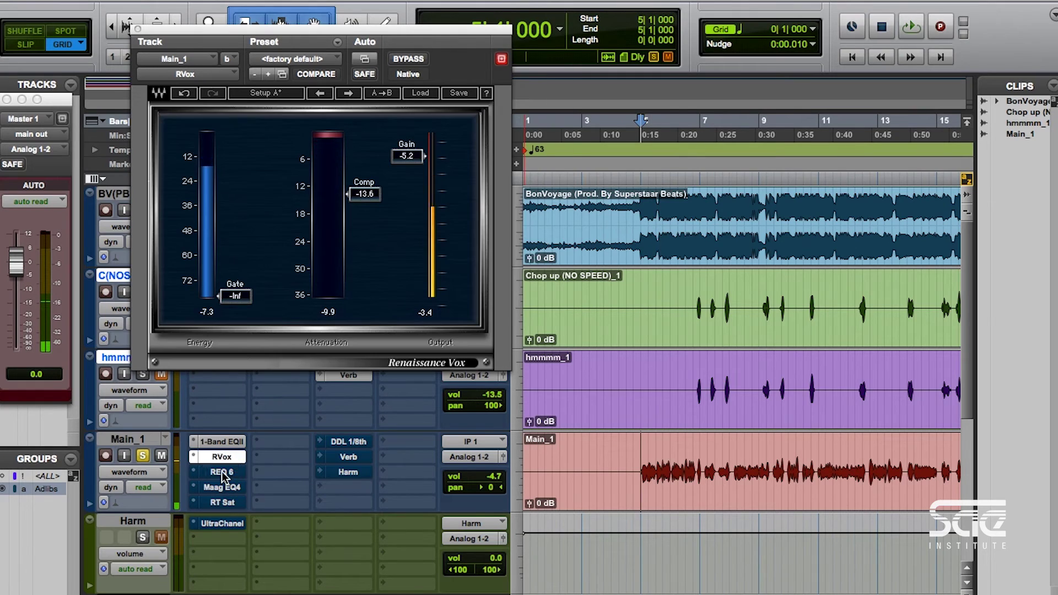
Step: Activate the bypassed REQ 6 equalizer on Main_1 and audition its effect on the vocal
click(222, 472)
drag(326, 38, 395, 33)
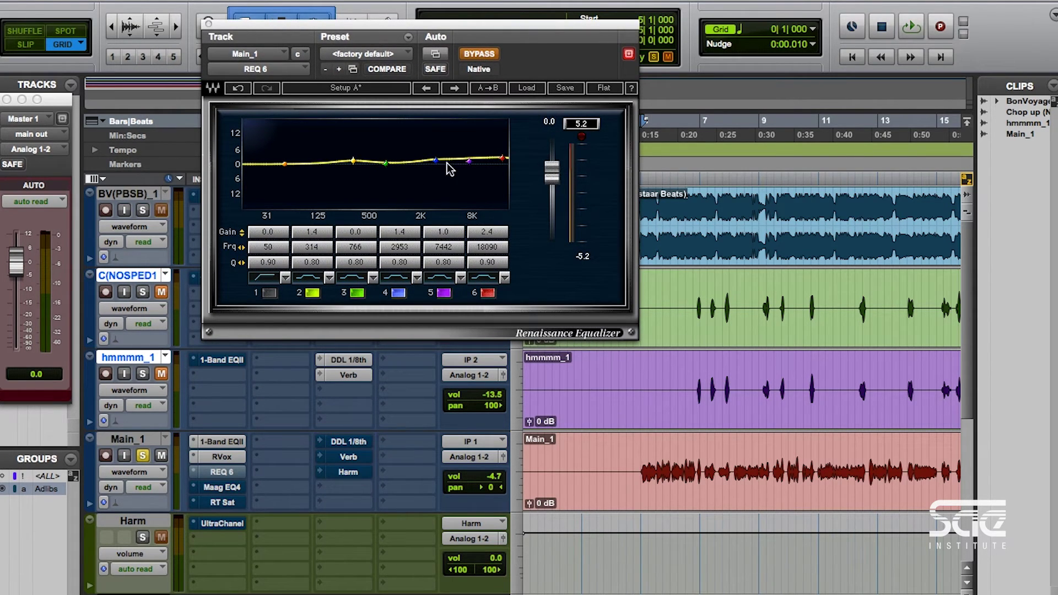
click(479, 55)
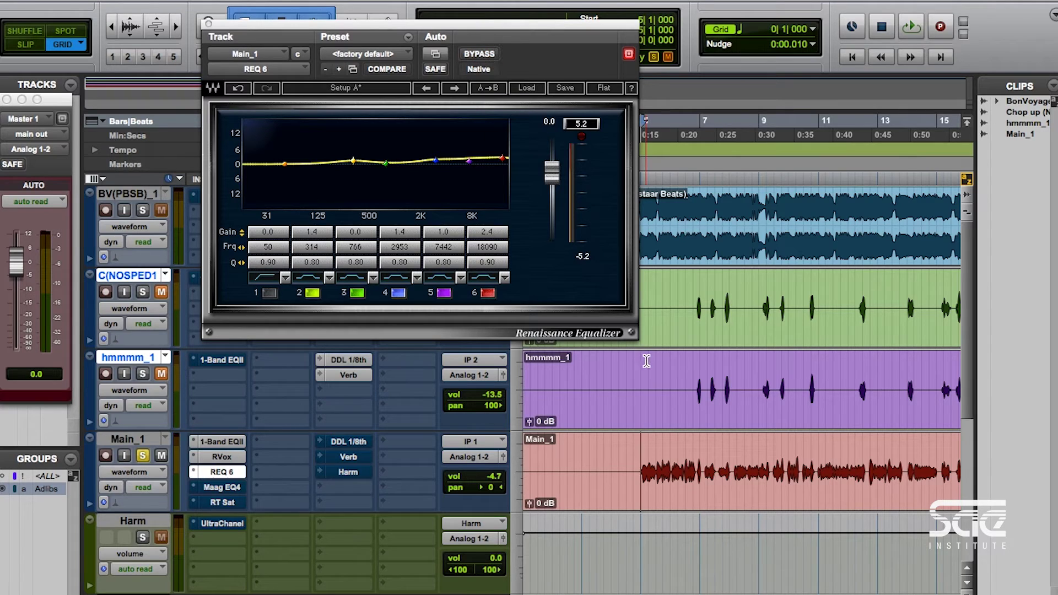
key(space)
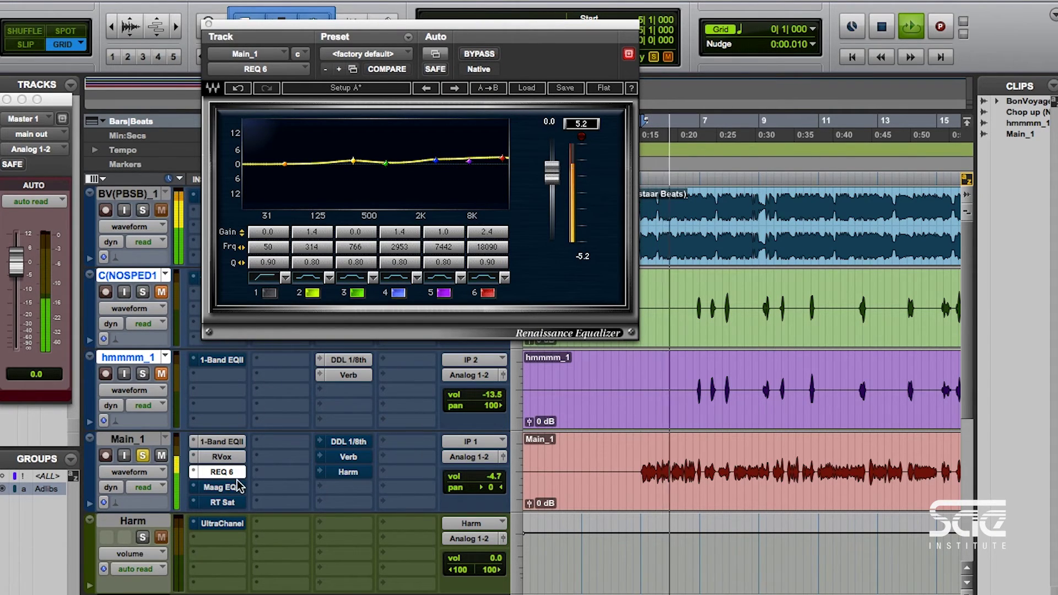
key(space)
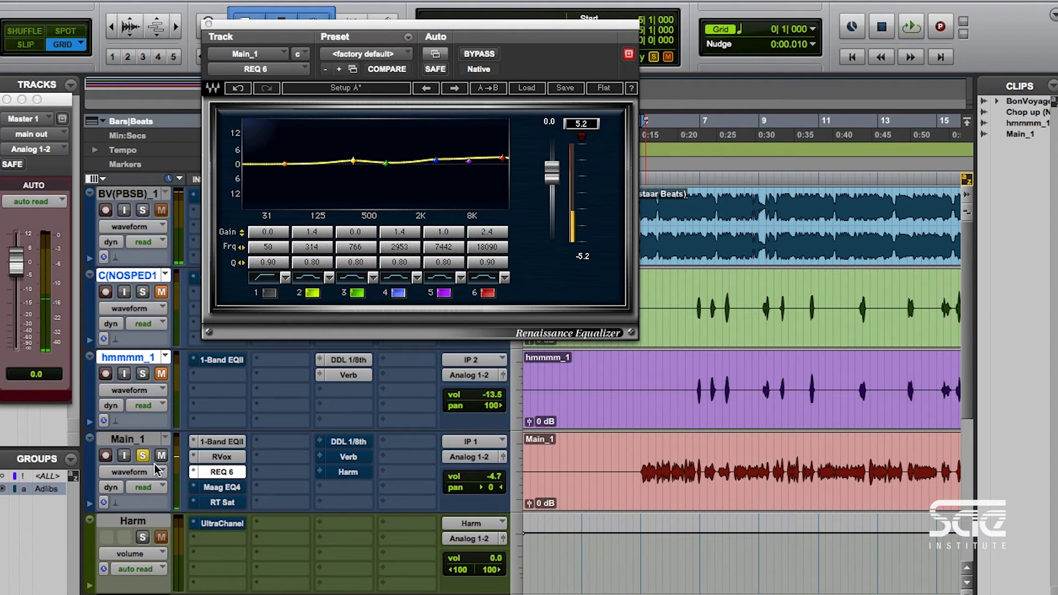
Step: Activate the bypassed Maag EQ4 on Main_1, turn off the track's solo and play it within the mix
click(246, 488)
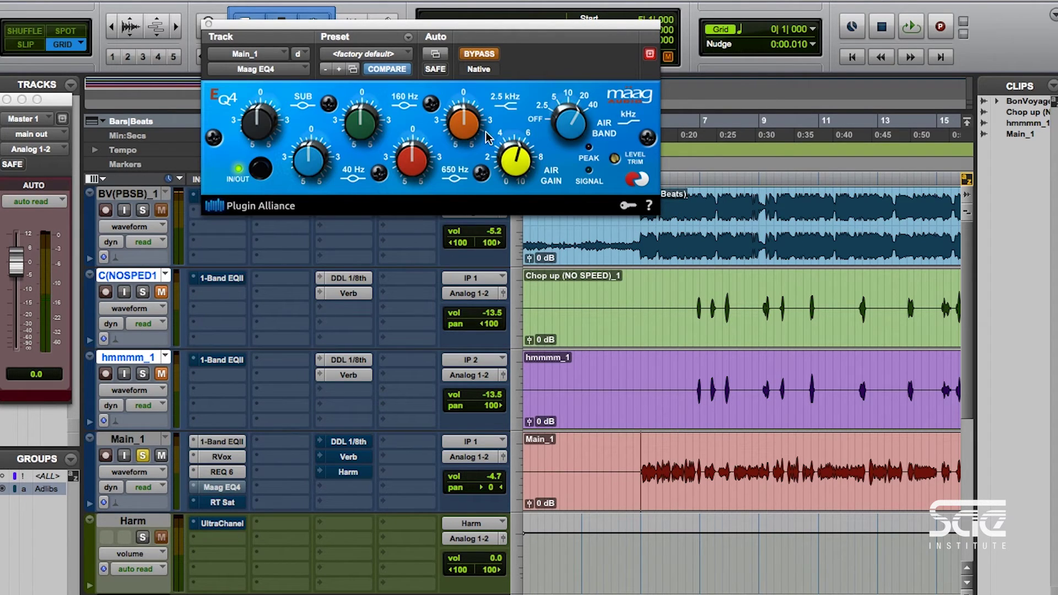
click(482, 58)
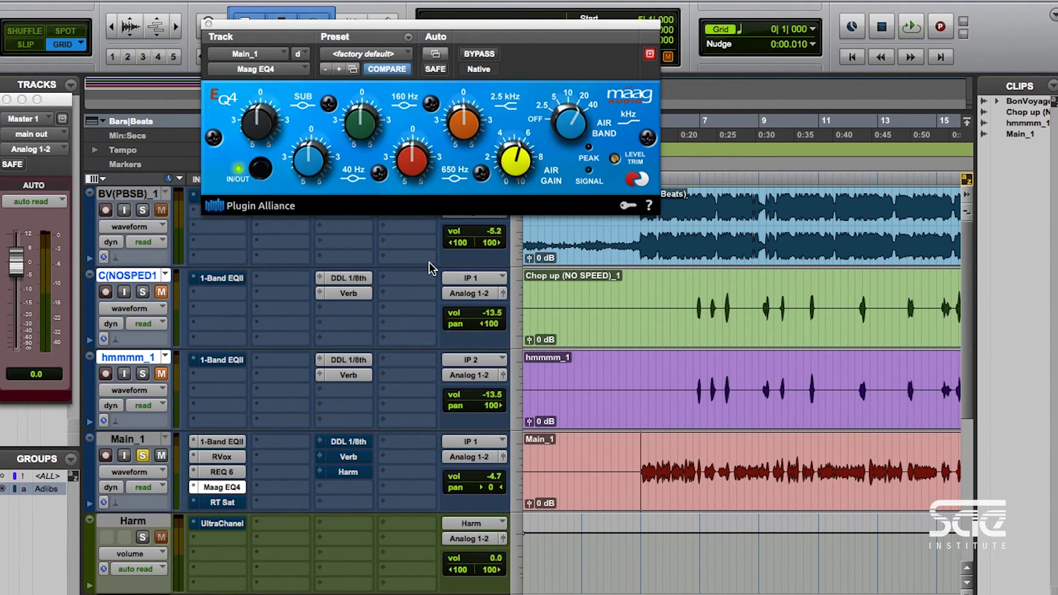
key(space)
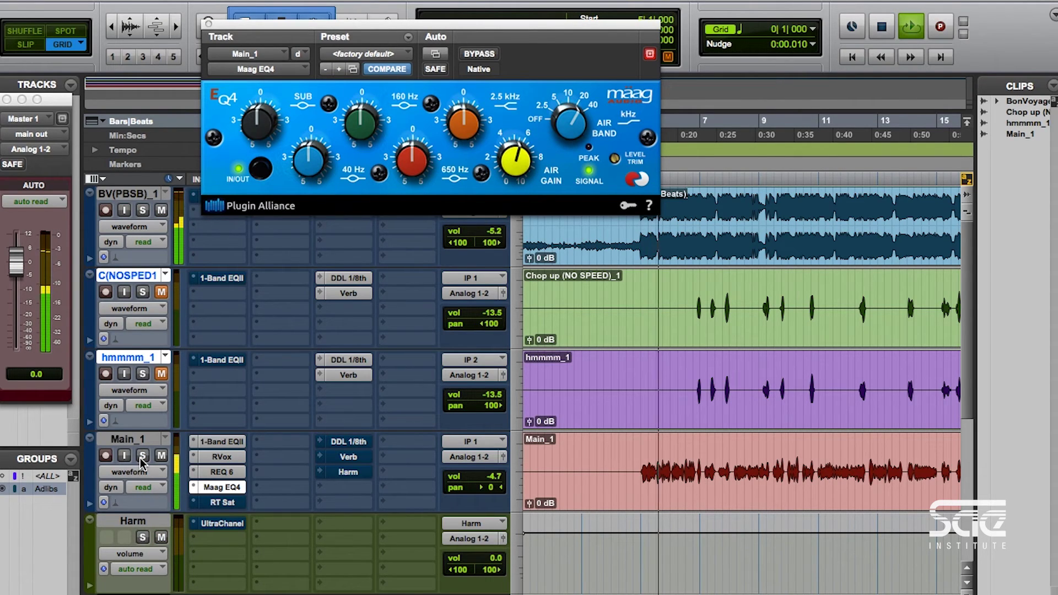
Step: Set Main_1's volume to -3.6 dB during playback and stop the transport
click(499, 484)
drag(499, 483, 498, 479)
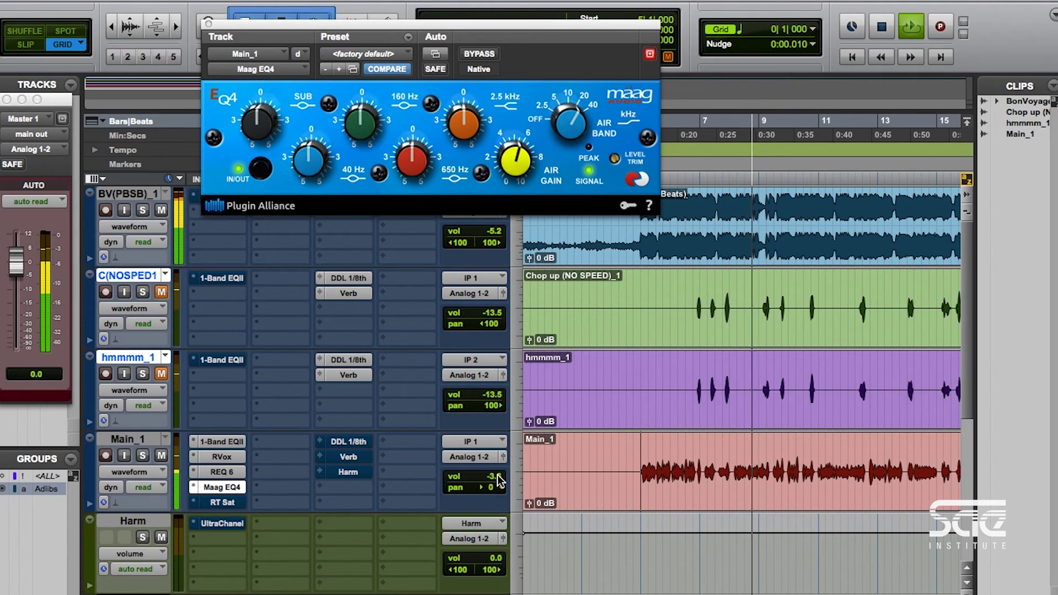
key(space)
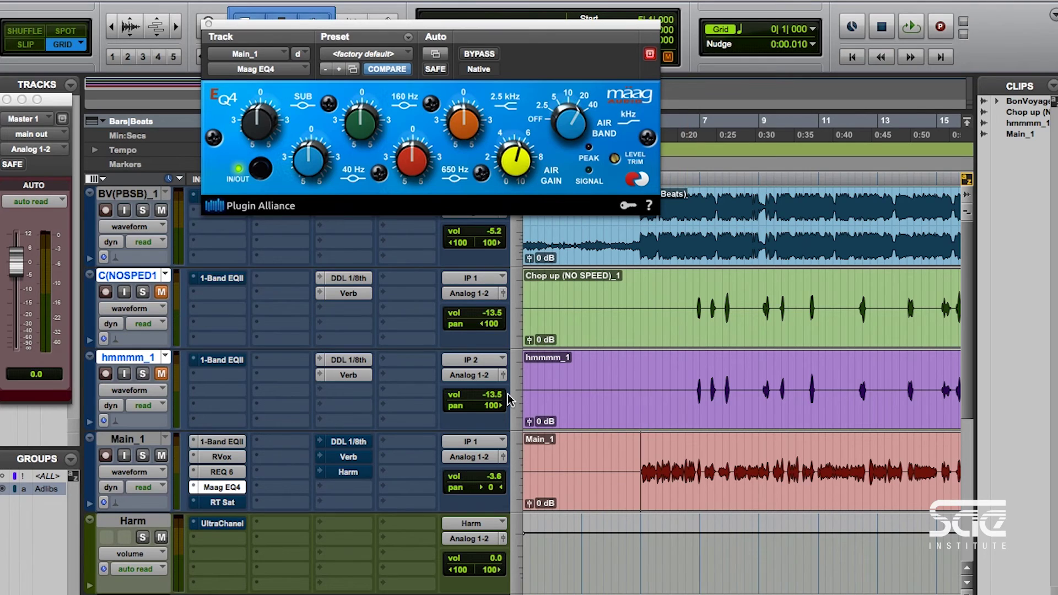
Step: Open the Reel Tape Saturation insert on Main_1 and take it out of bypass
click(239, 500)
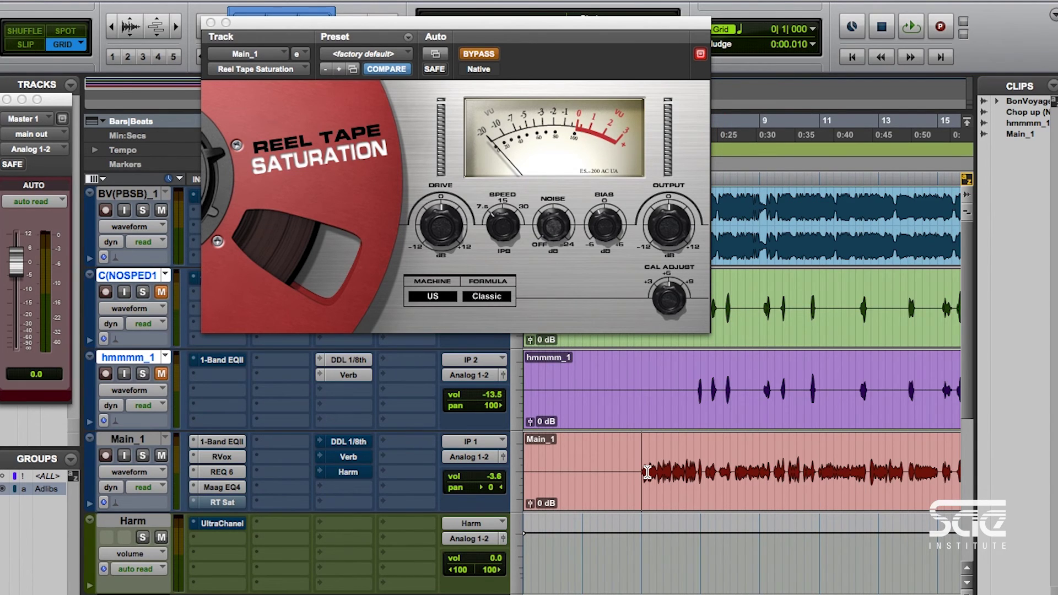
scroll(648, 473, right, 3)
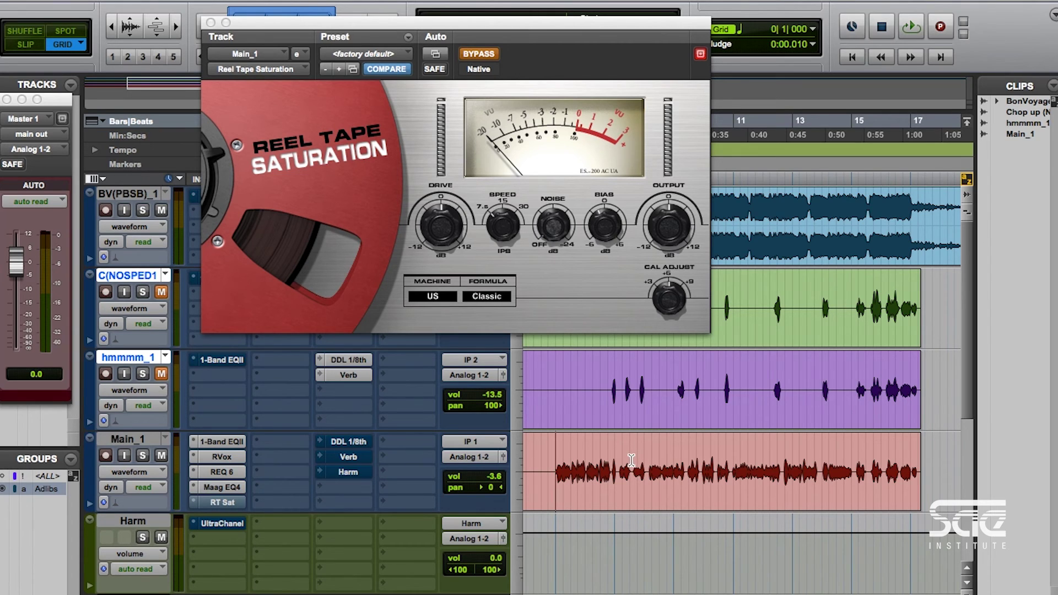
click(479, 54)
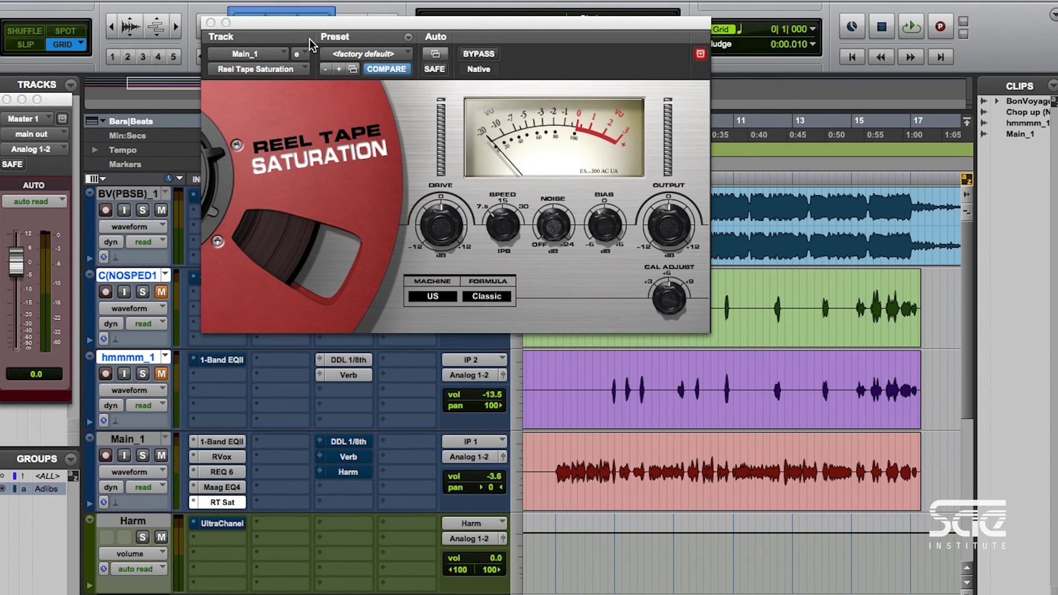
Step: Audition the tape saturation within the mix, set Main_1's volume to -3.1 dB and close the plug-in window
key(space)
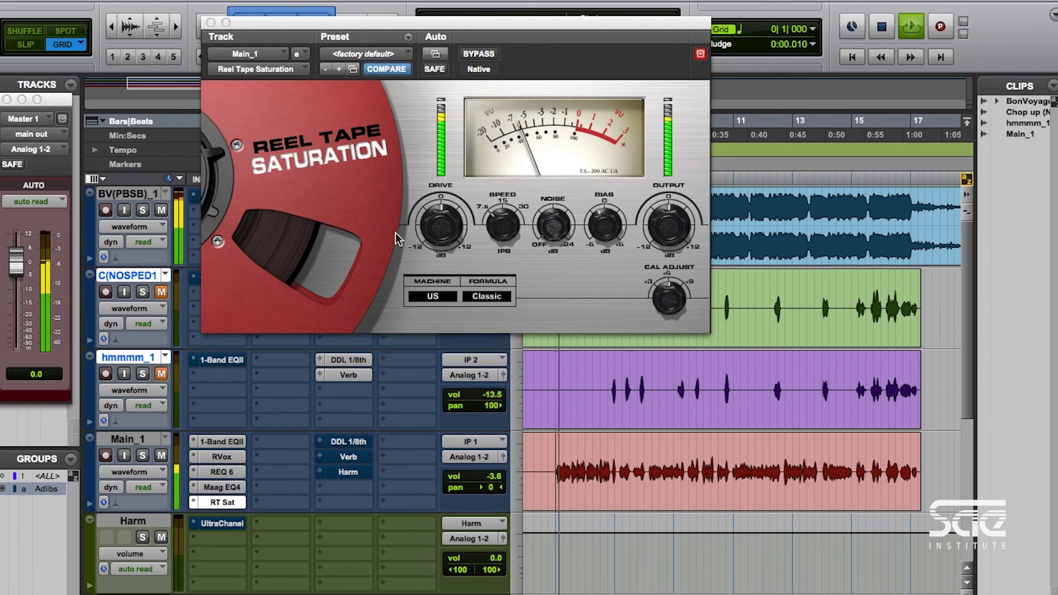
click(499, 481)
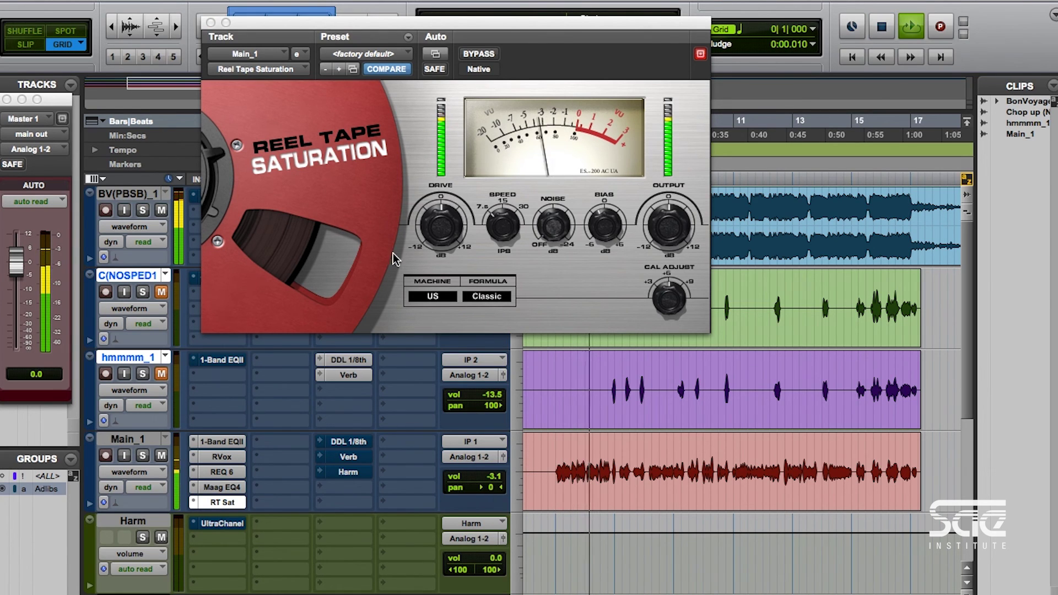
click(210, 23)
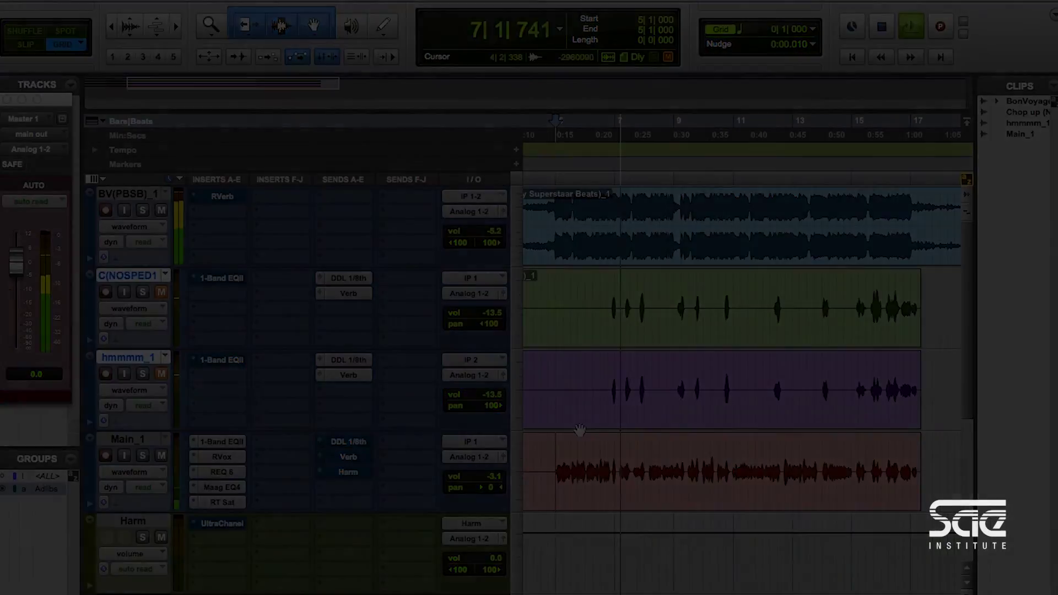